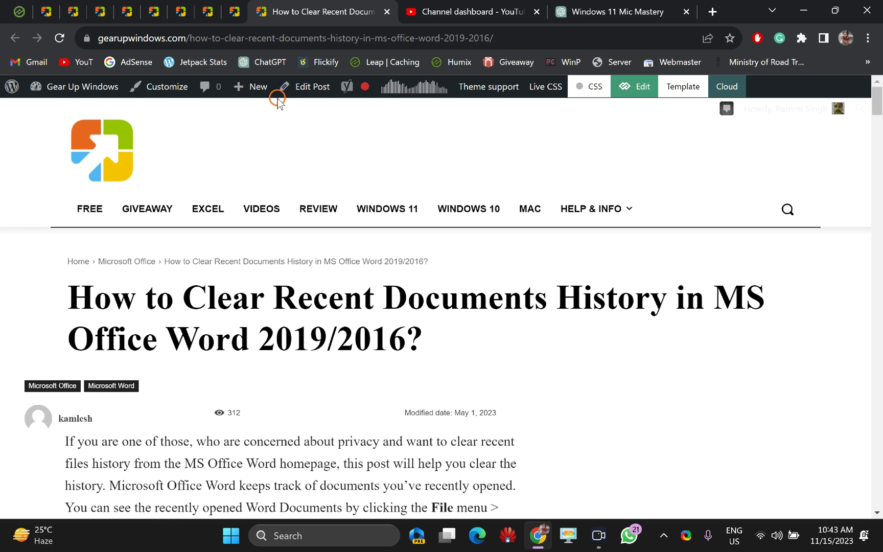
Step: Minimize Chrome and open the GearUpWindows Word document from the desktop
click(807, 11)
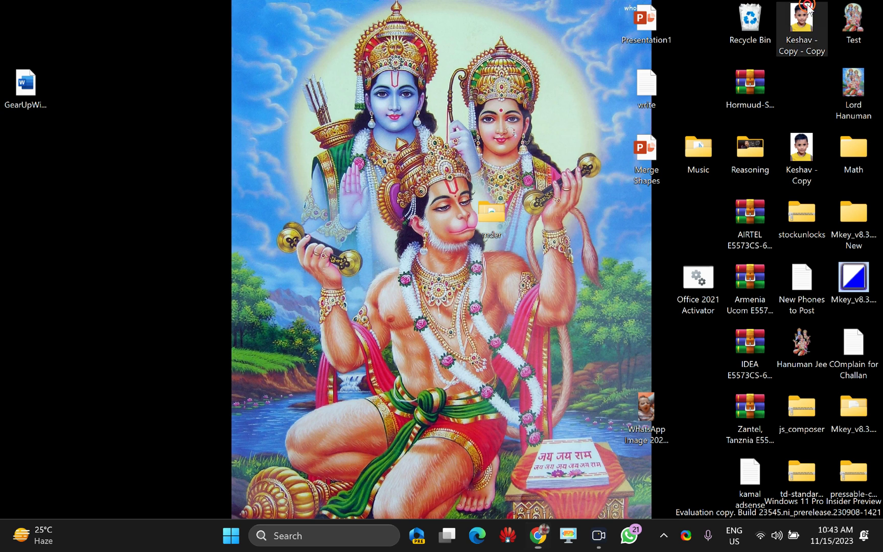
double_click(24, 81)
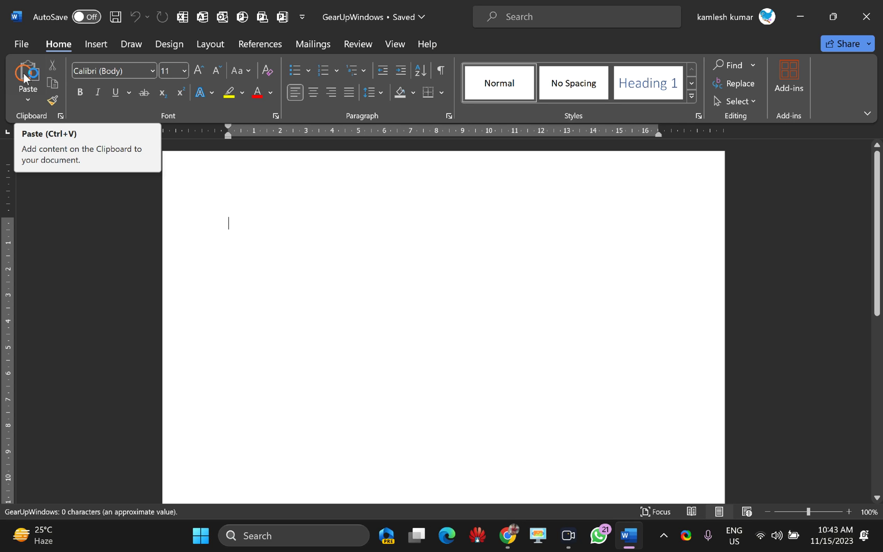
Step: Show File > Home and review its Recent list: two GearUpWindows entries, New Text Document, Doc1
click(19, 45)
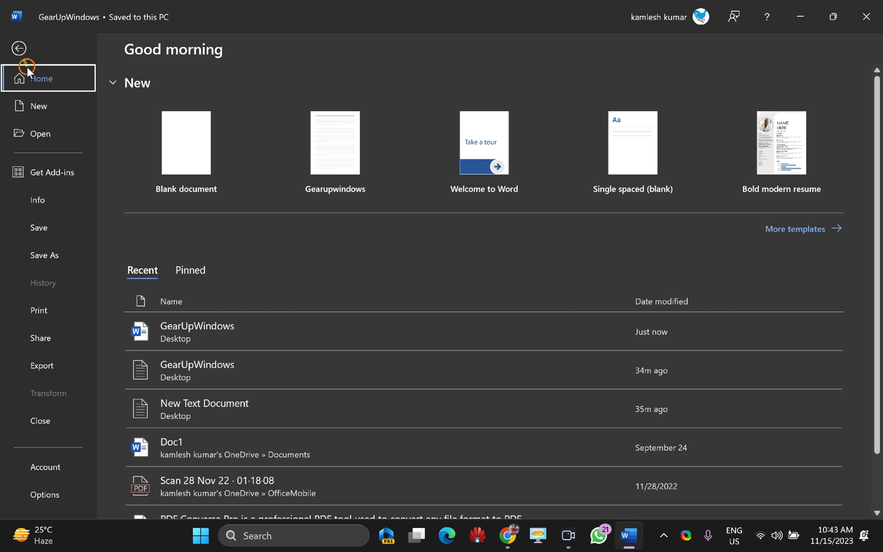
scroll(207, 332, down, 1)
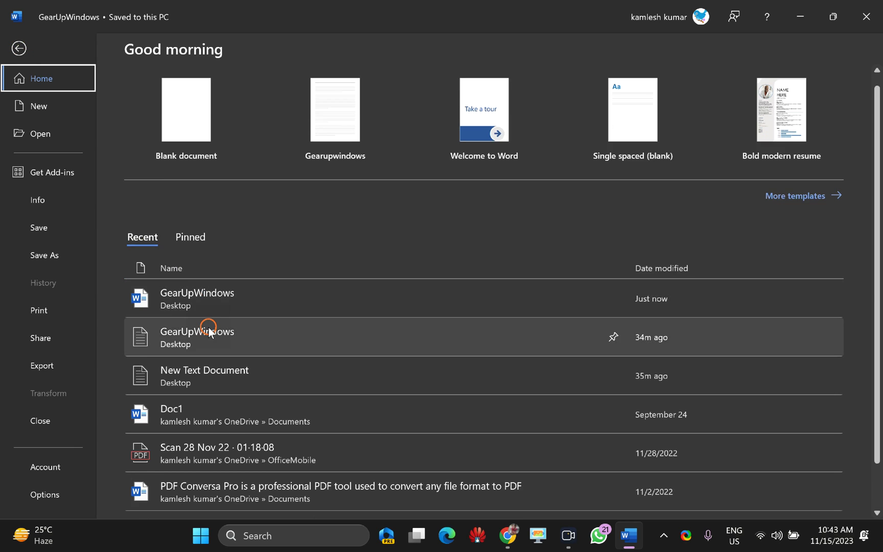
scroll(169, 296, up, 1)
scroll(177, 305, down, 2)
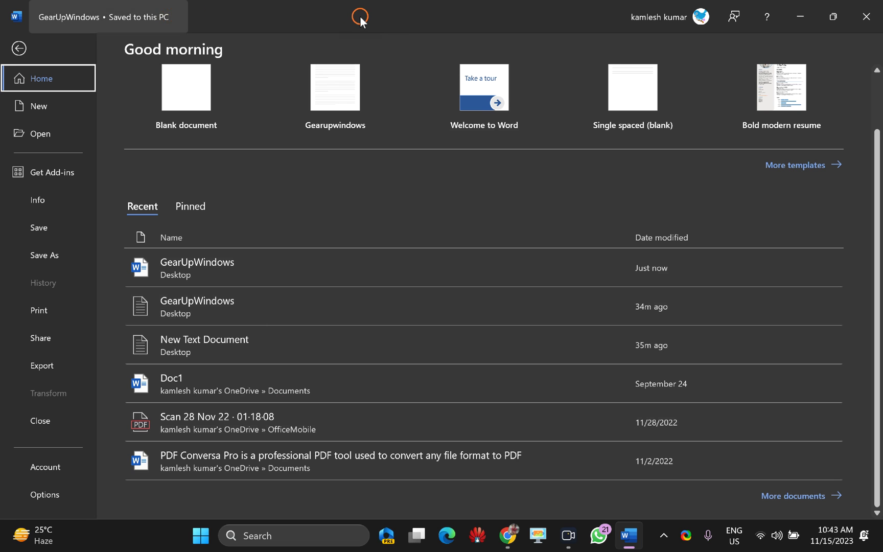
Step: Check the recent files in Word's taskbar jump list, dismiss it, and close Word
click(628, 535)
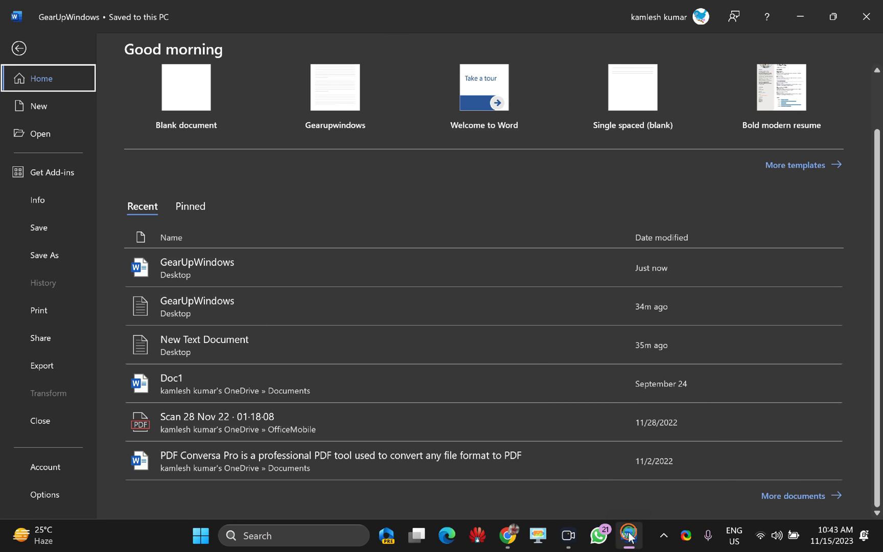
right_click(630, 537)
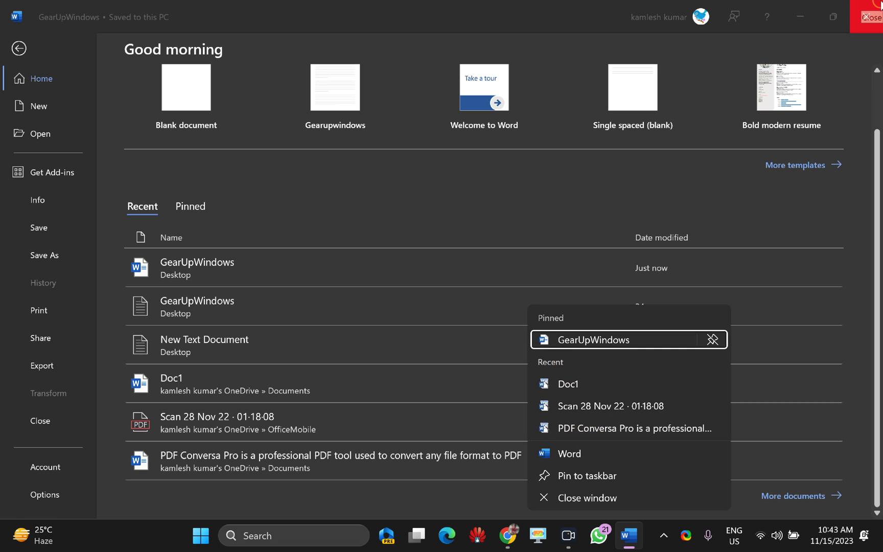
key(Escape)
key(Escape)
click(855, 28)
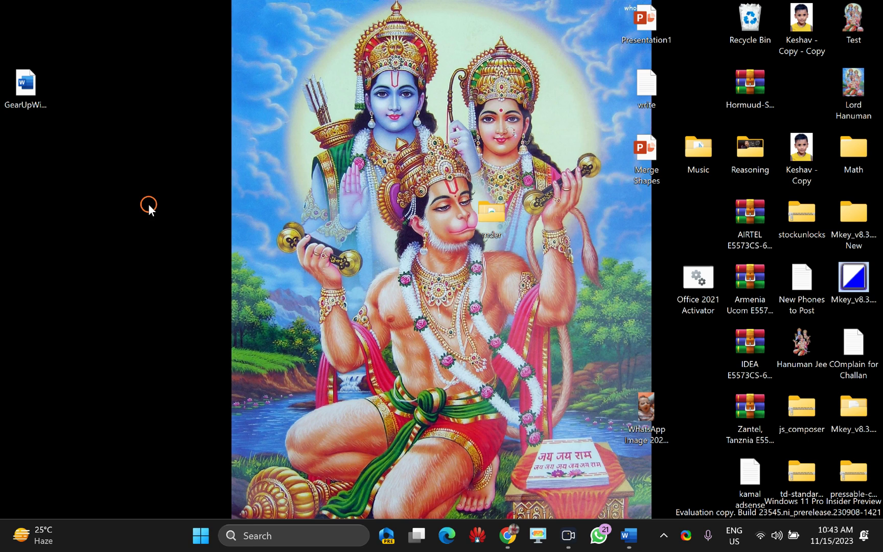
Step: Reopen GearUpWindows from the desktop and show File > Home with GearUpWindows listed first
click(14, 95)
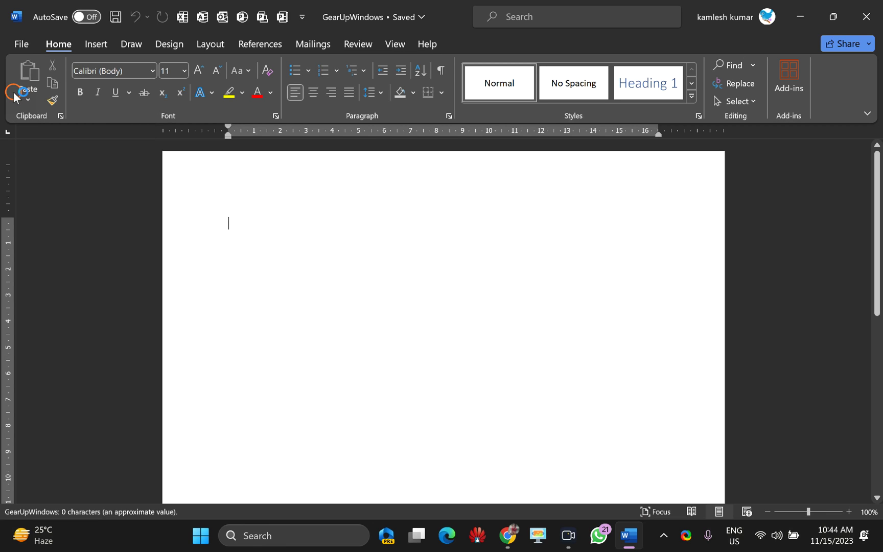
click(21, 44)
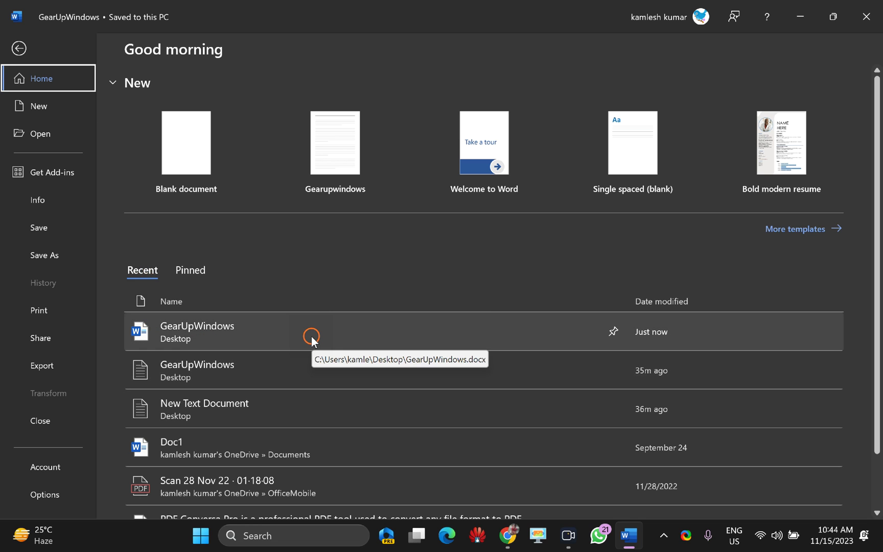
Step: Inspect the Remove from list option on both GearUpWindows recent entries, then close Word unchanged
right_click(346, 338)
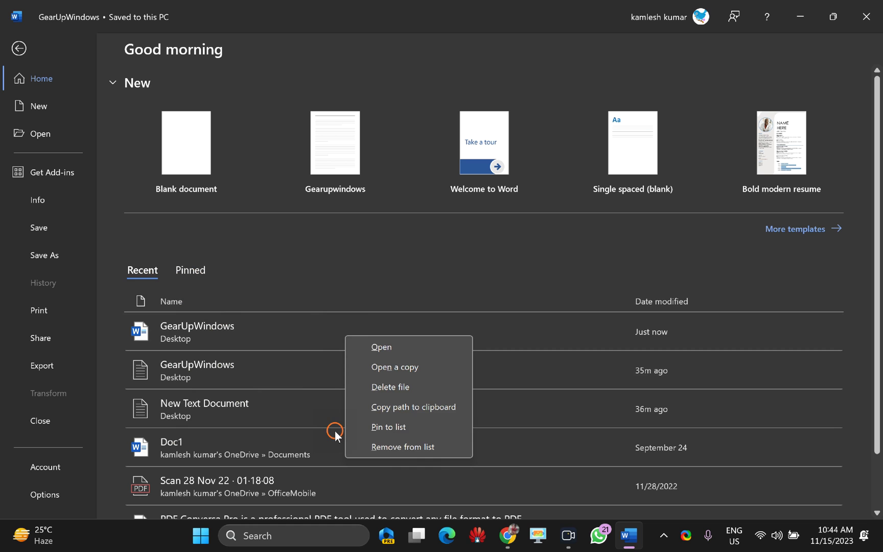
key(Escape)
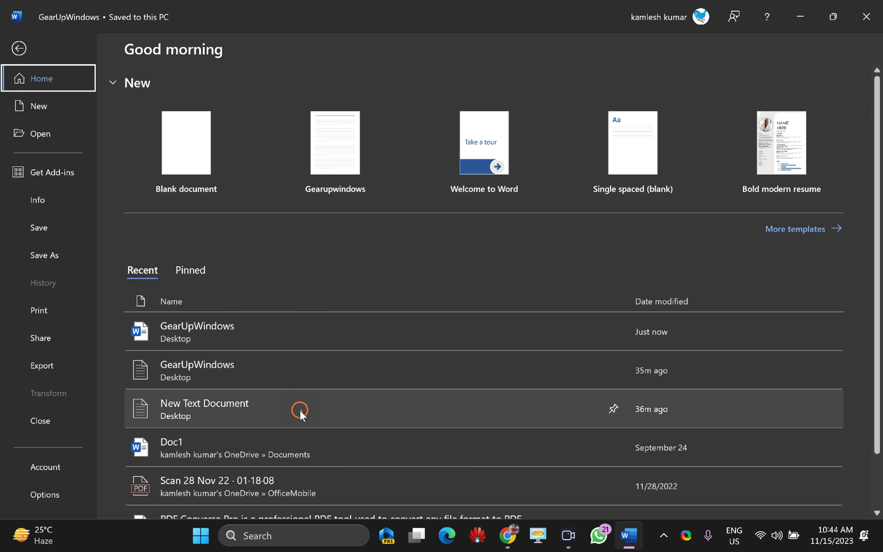
scroll(278, 423, down, 2)
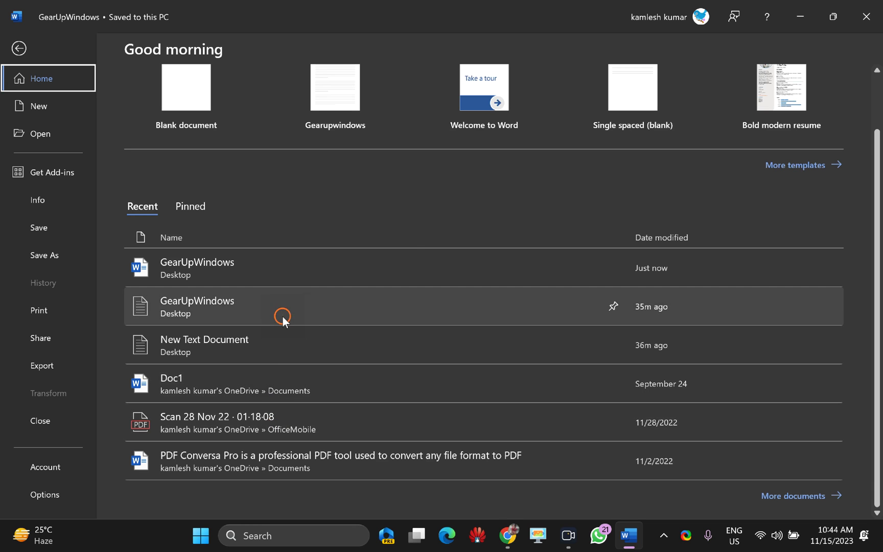
right_click(283, 318)
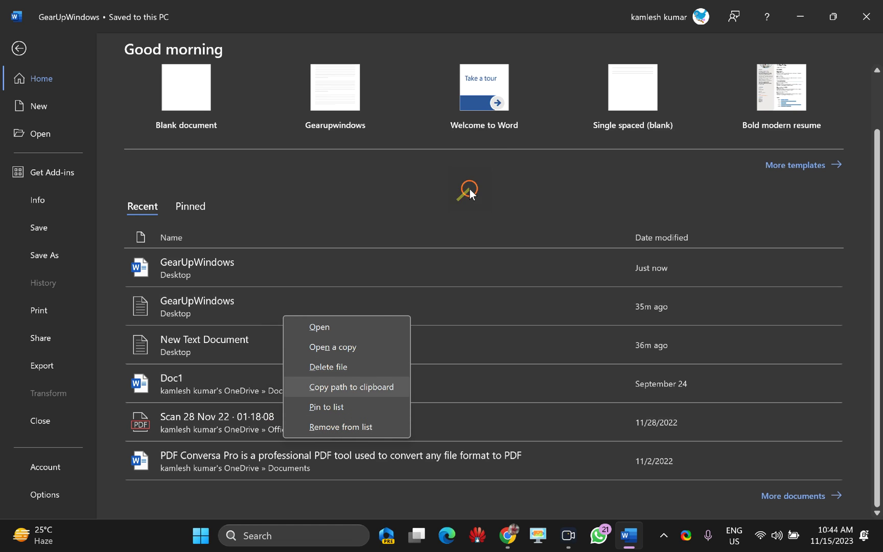
click(866, 16)
click(865, 17)
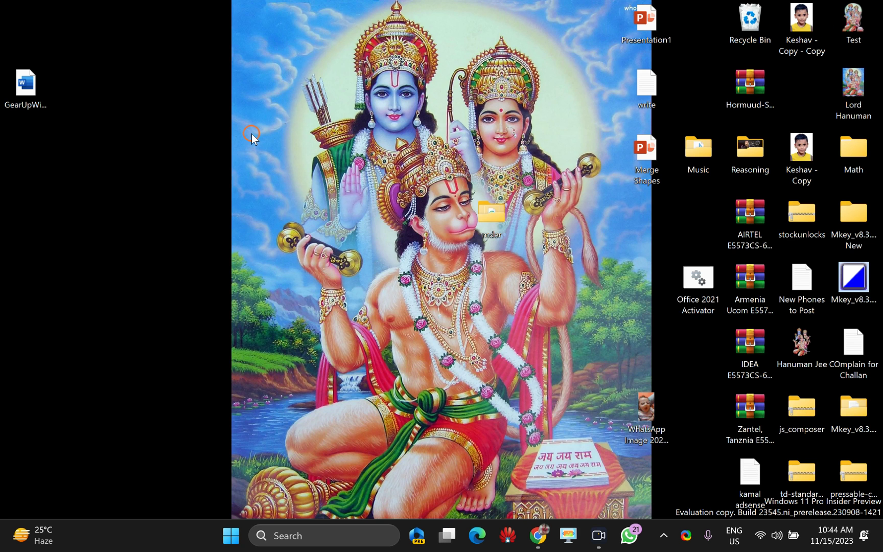
Step: Open the GearUpWindows desktop file and show File > Home with its recent files
click(23, 92)
double_click(23, 92)
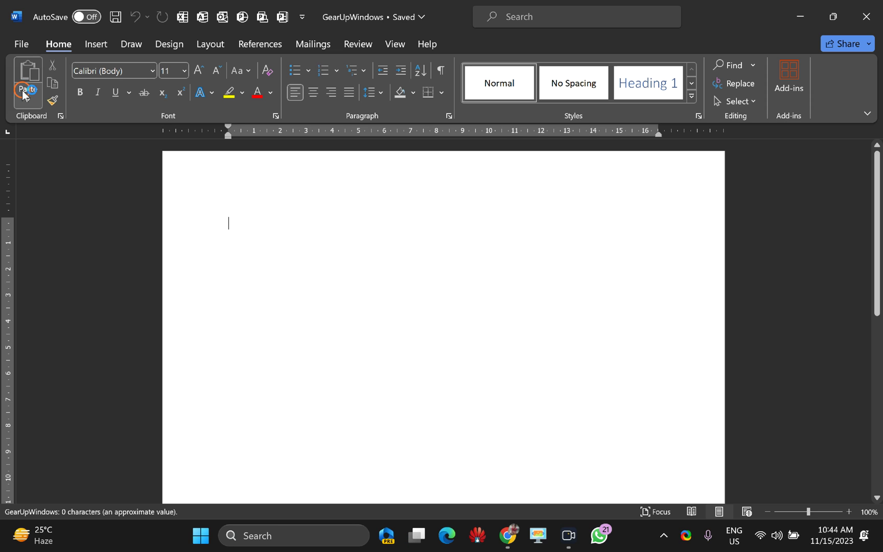
click(23, 45)
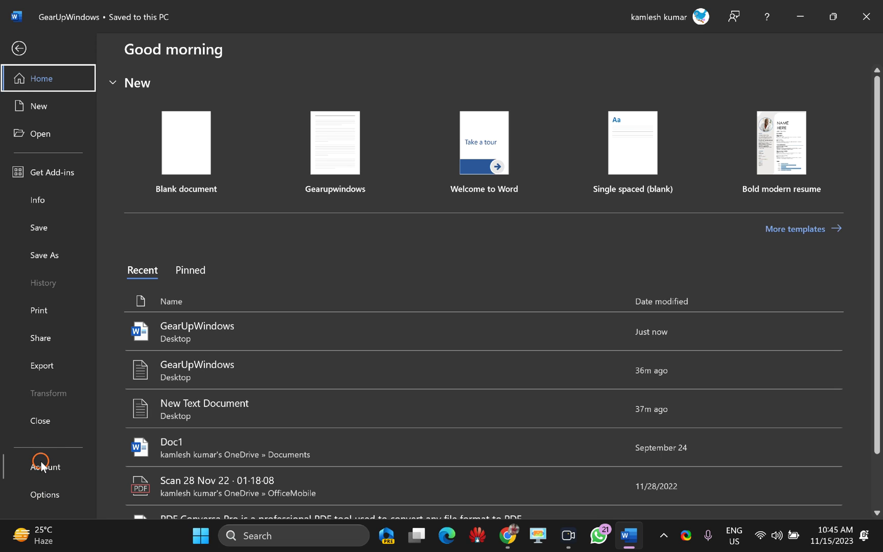
Step: In Options > Advanced > Display, set 'Show this number of Recent Documents' to 0 and confirm
click(41, 494)
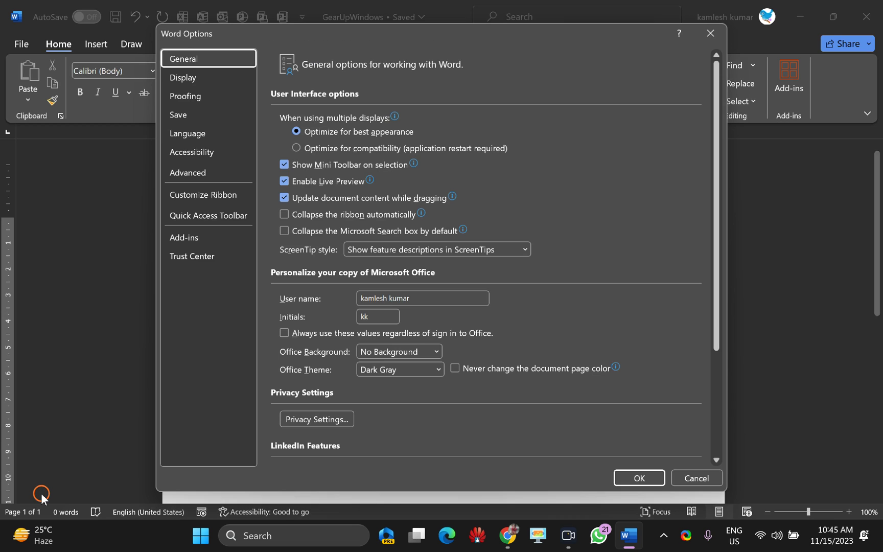
click(183, 175)
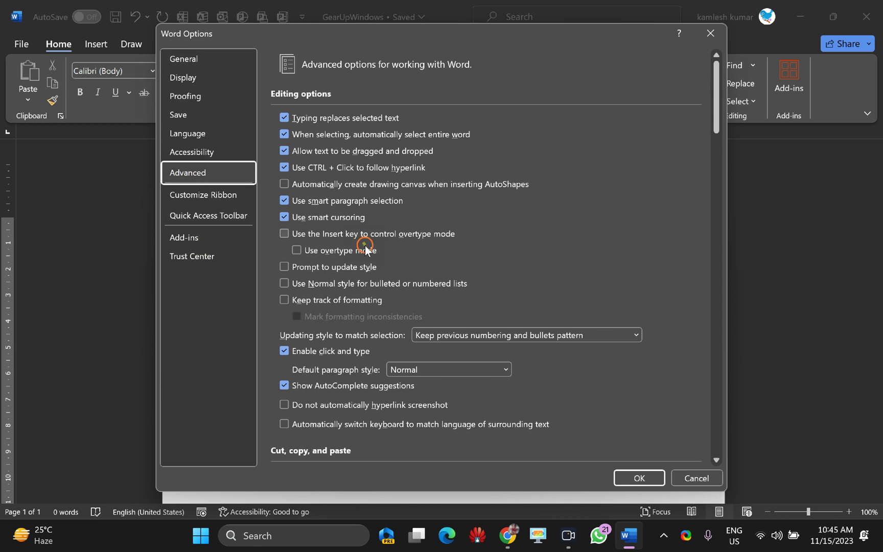
scroll(394, 299, down, 5)
scroll(395, 300, down, 10)
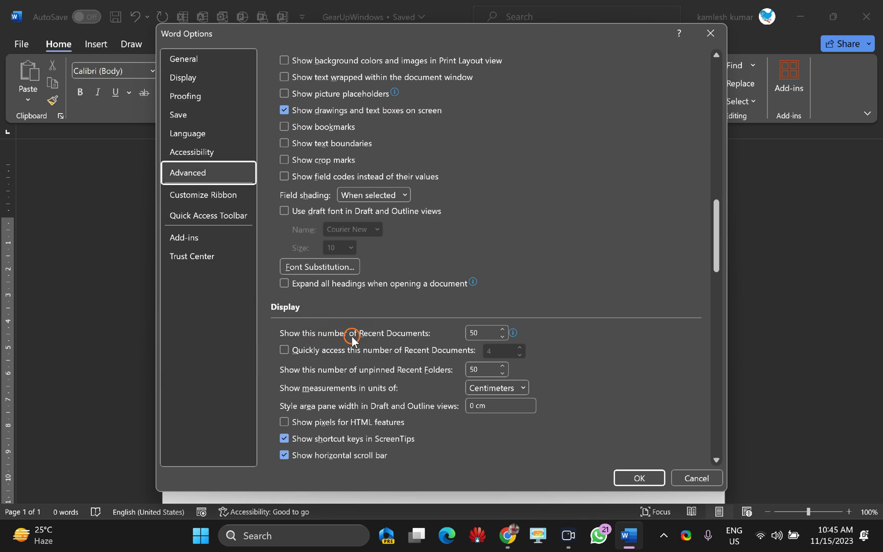
double_click(478, 333)
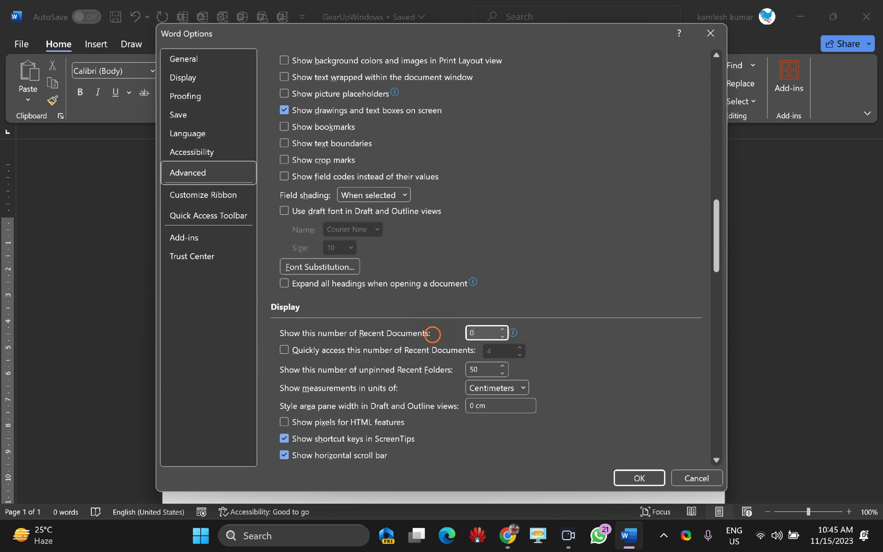
click(647, 477)
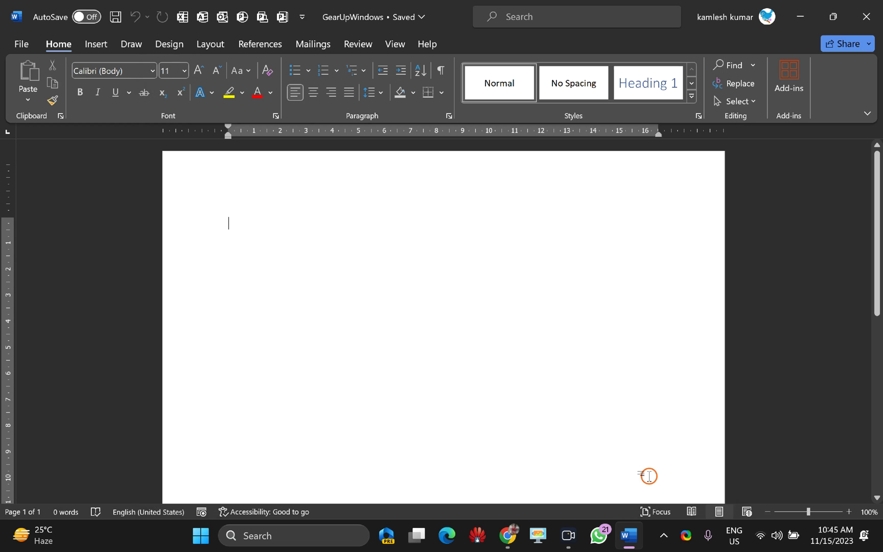
Step: Confirm the Home Recent list shows no documents, then close it and restore Word from the taskbar
click(21, 44)
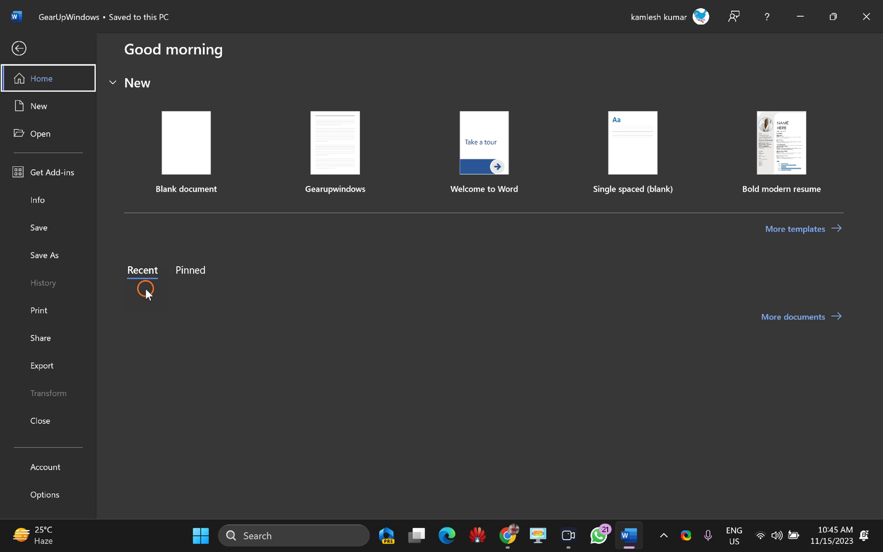
click(866, 17)
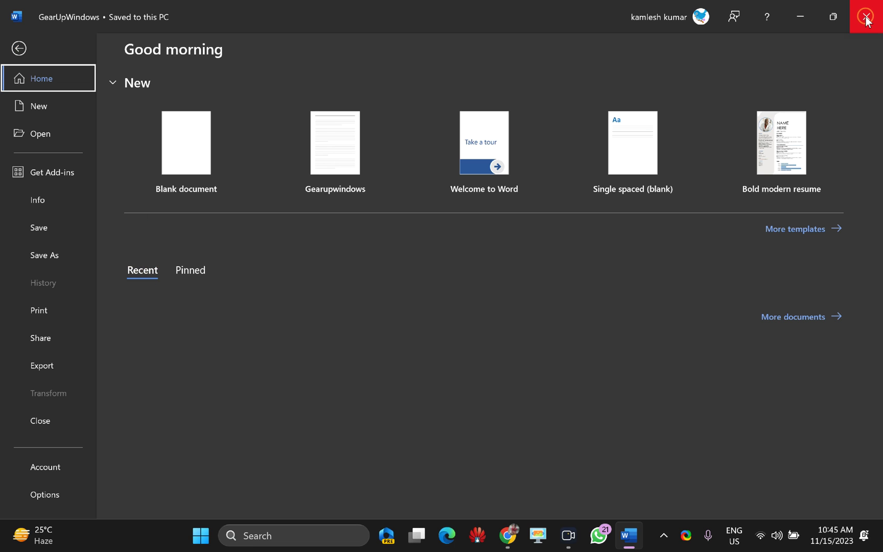
mouse_move(631, 542)
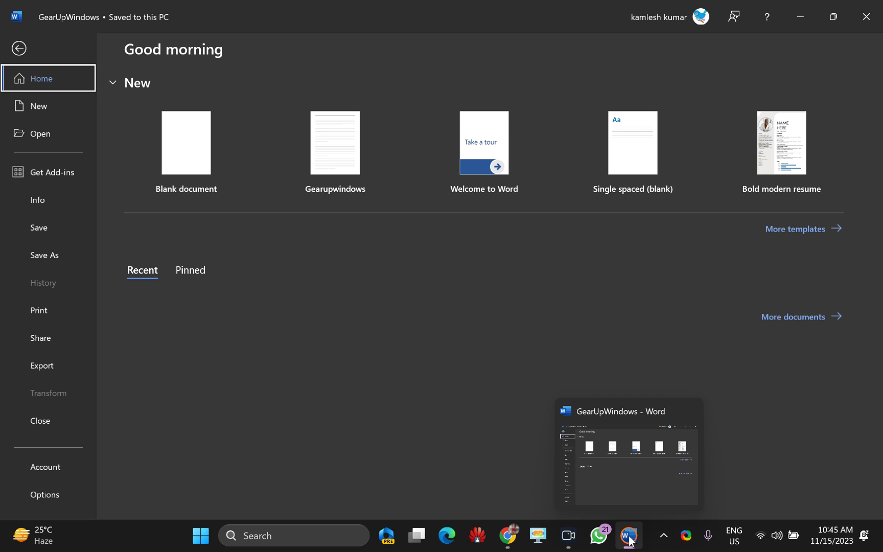
click(638, 541)
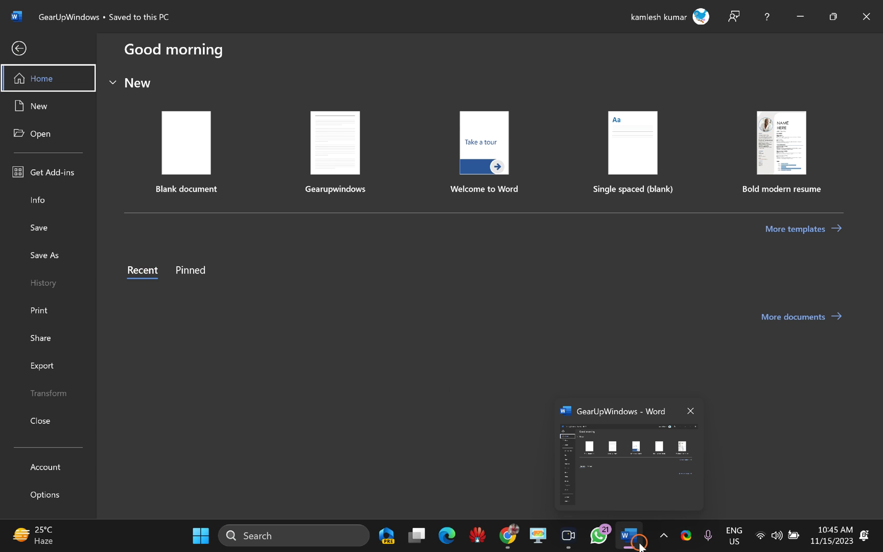
Step: Remove Doc1 from Word's taskbar jump list, leaving only the scan and PDF Conversa entries
right_click(640, 545)
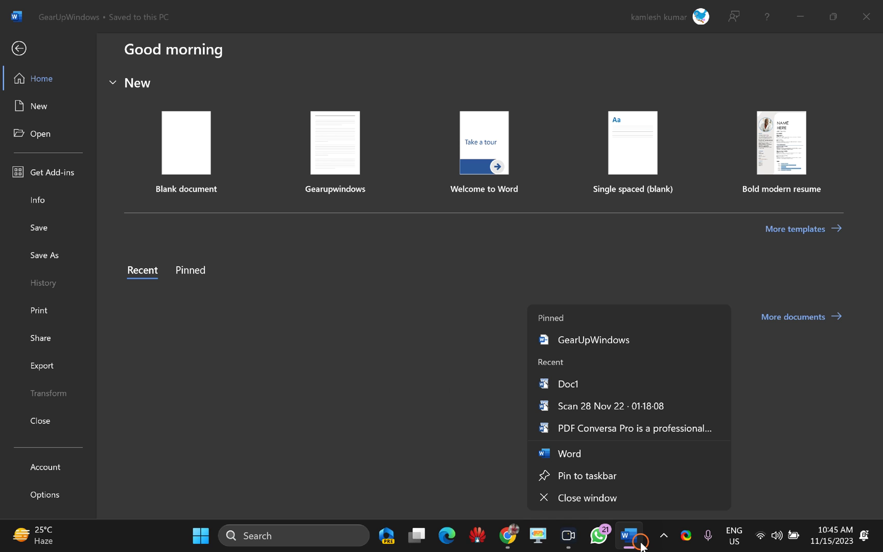
right_click(603, 384)
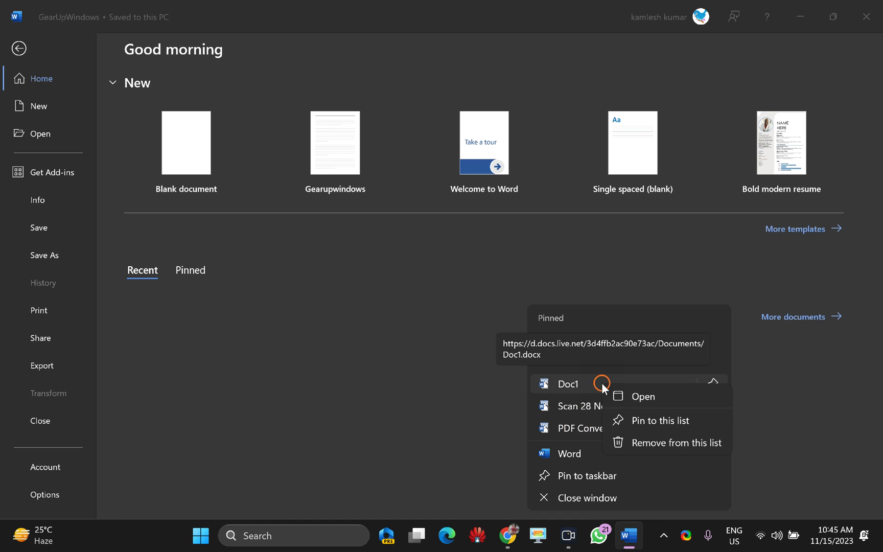
click(672, 444)
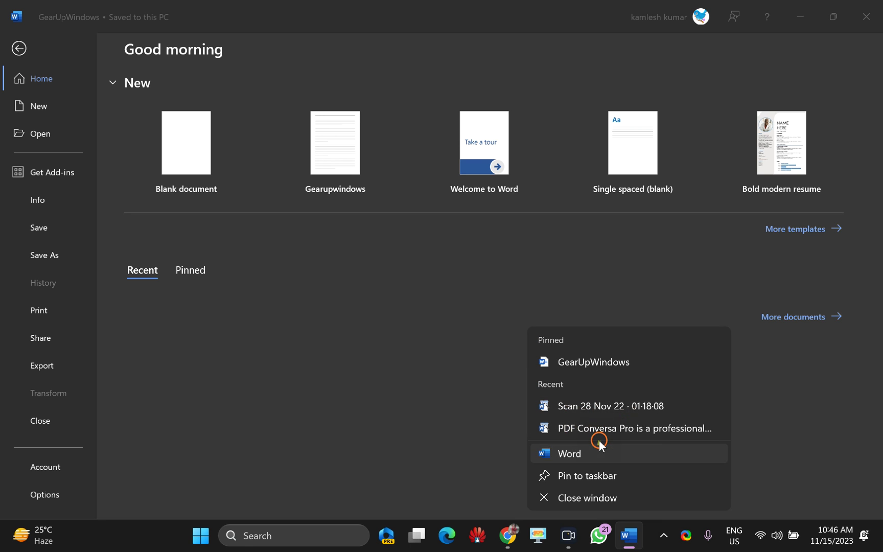